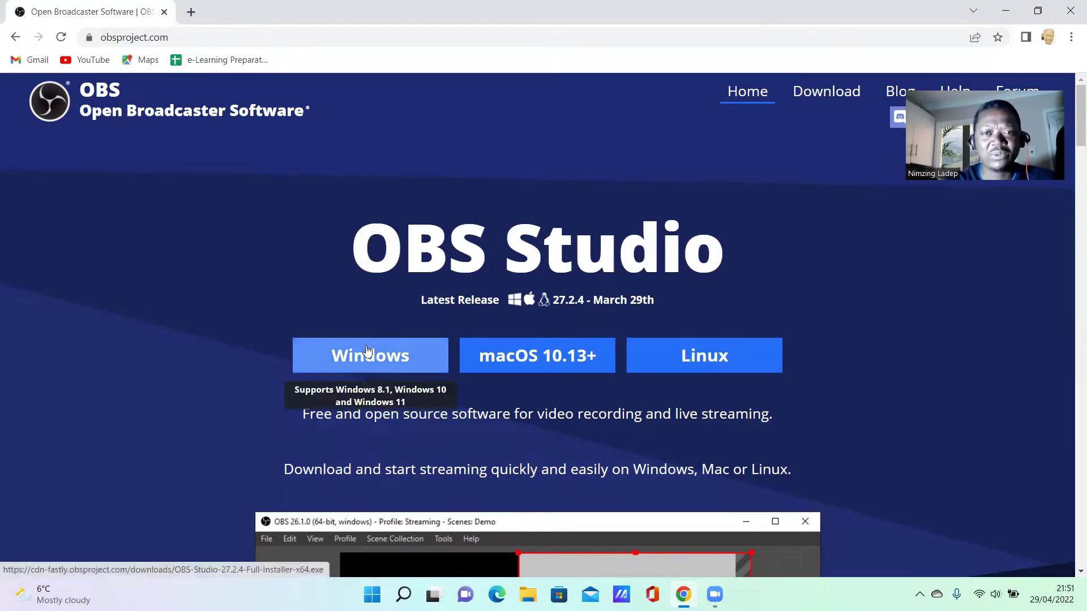
# Step: Download the OBS Studio 27.2.4 installer for Windows and show the downloaded file in its folder
pyautogui.click(367, 351)
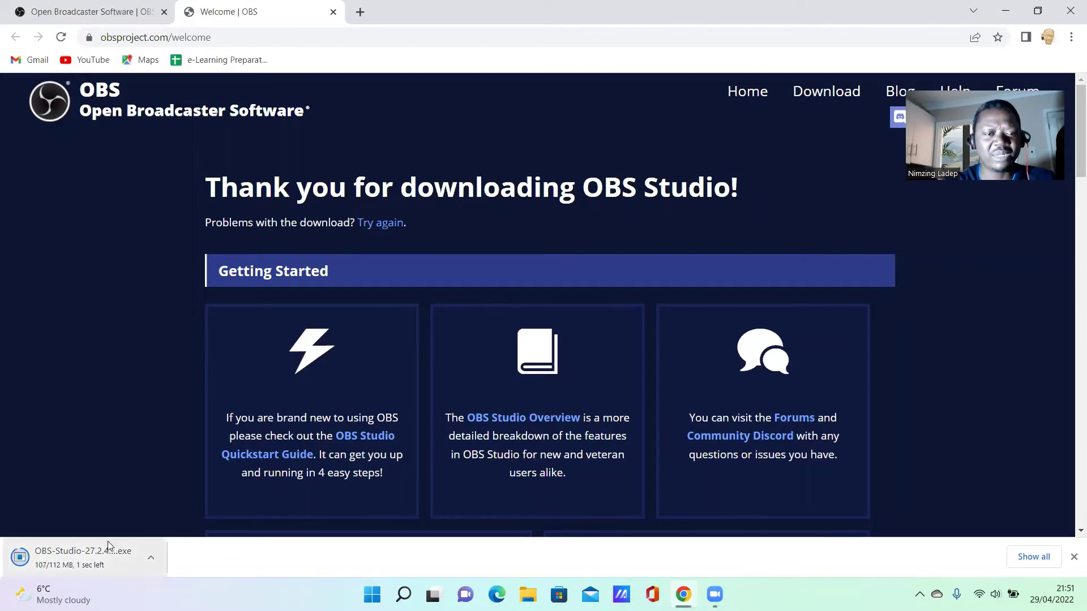
pyautogui.click(151, 561)
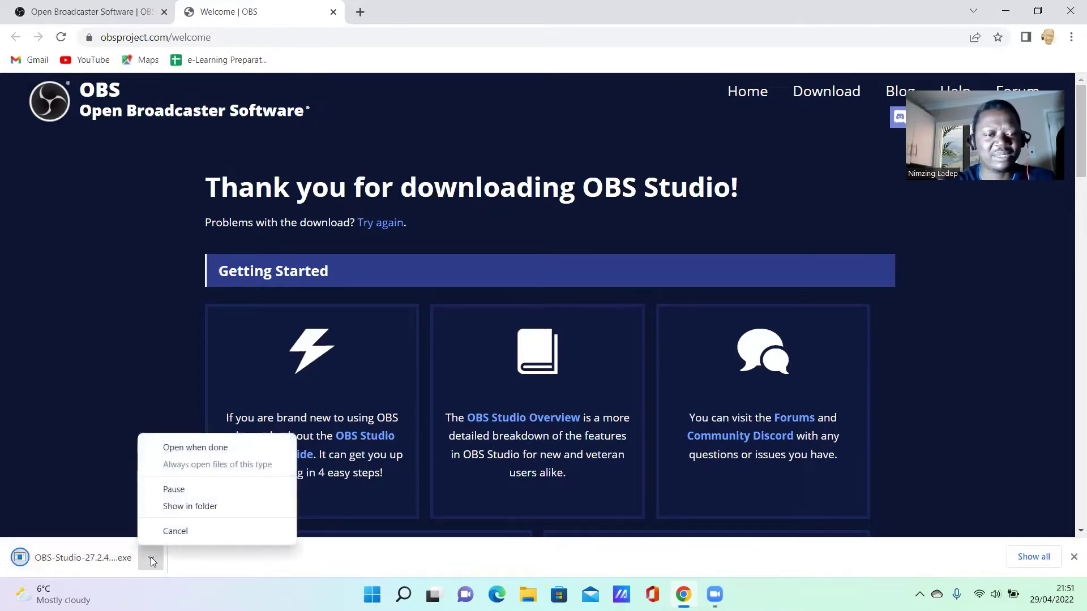
pyautogui.click(198, 449)
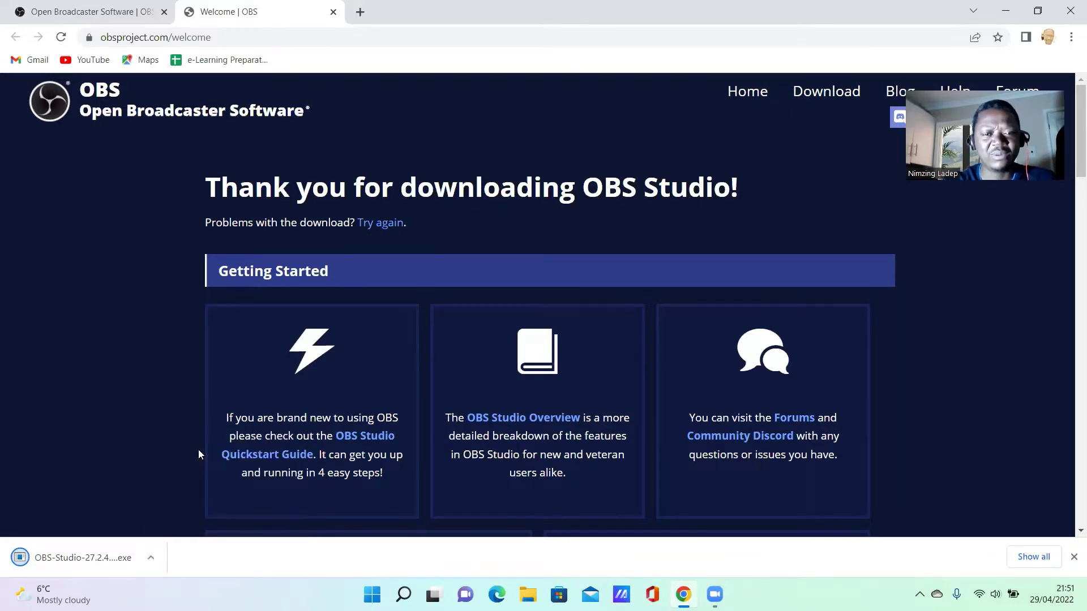
pyautogui.click(149, 556)
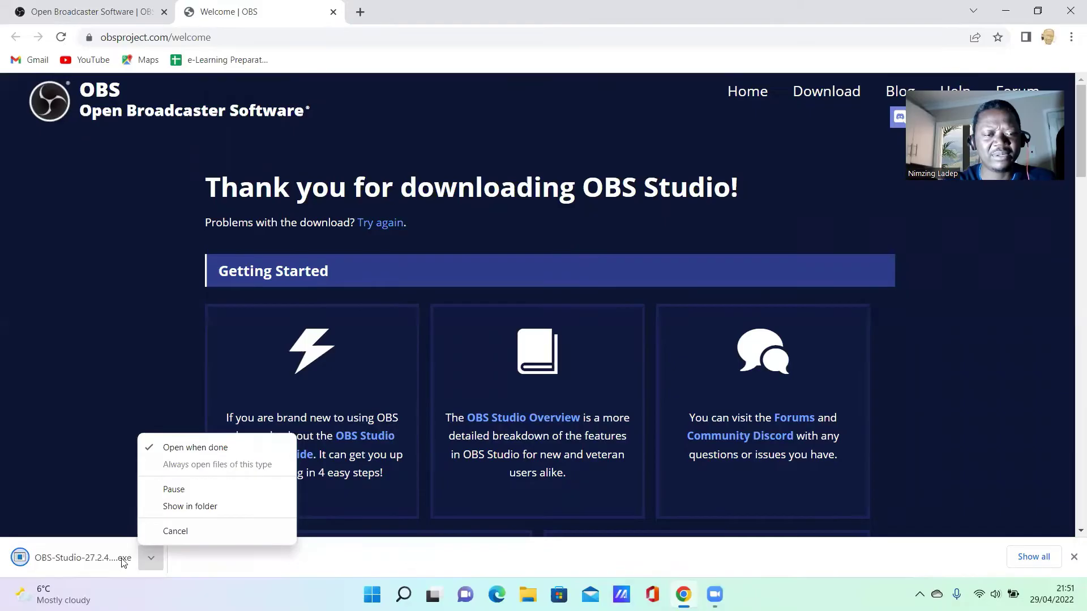
pyautogui.click(111, 560)
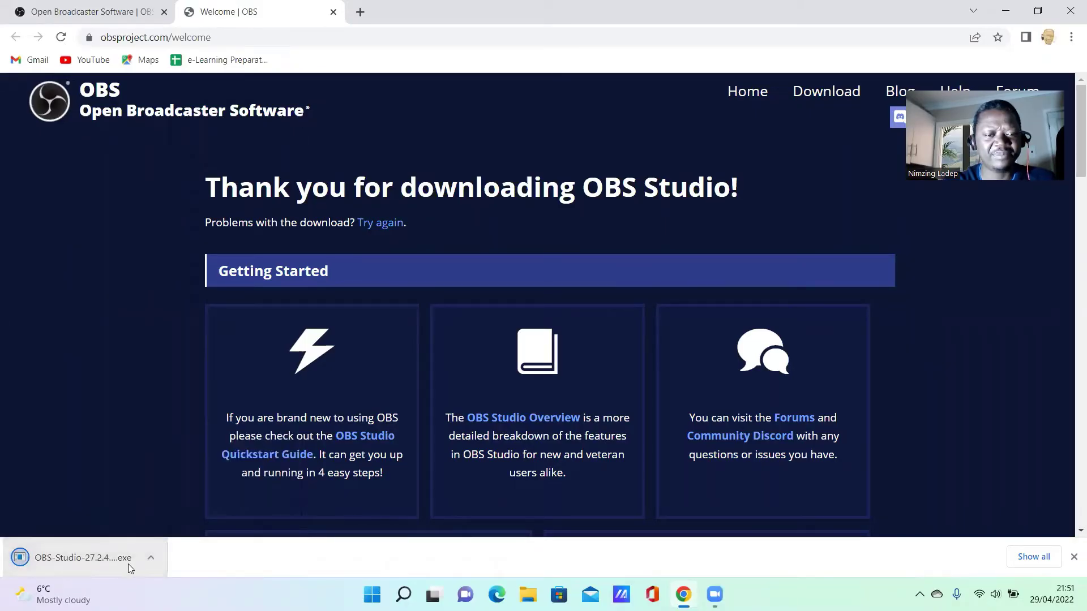
pyautogui.click(151, 560)
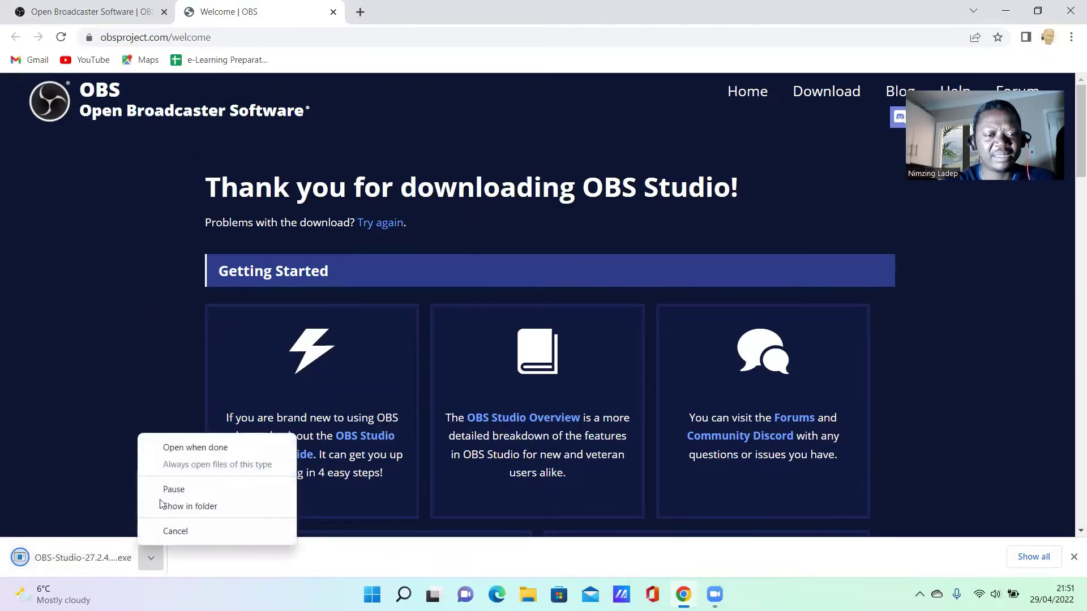
pyautogui.click(182, 509)
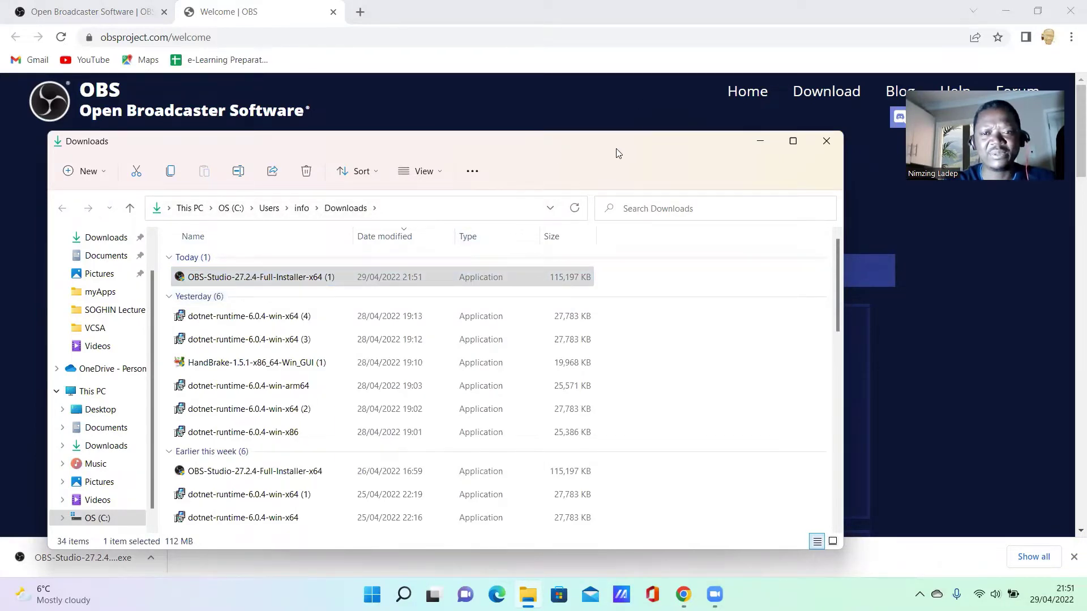
# Step: Run OBS-Studio-27.2.4-Full-Installer-x64 (1) from the Downloads folder and continue past the setup welcome page
pyautogui.moveTo(617, 153); pyautogui.dragTo(717, 115)
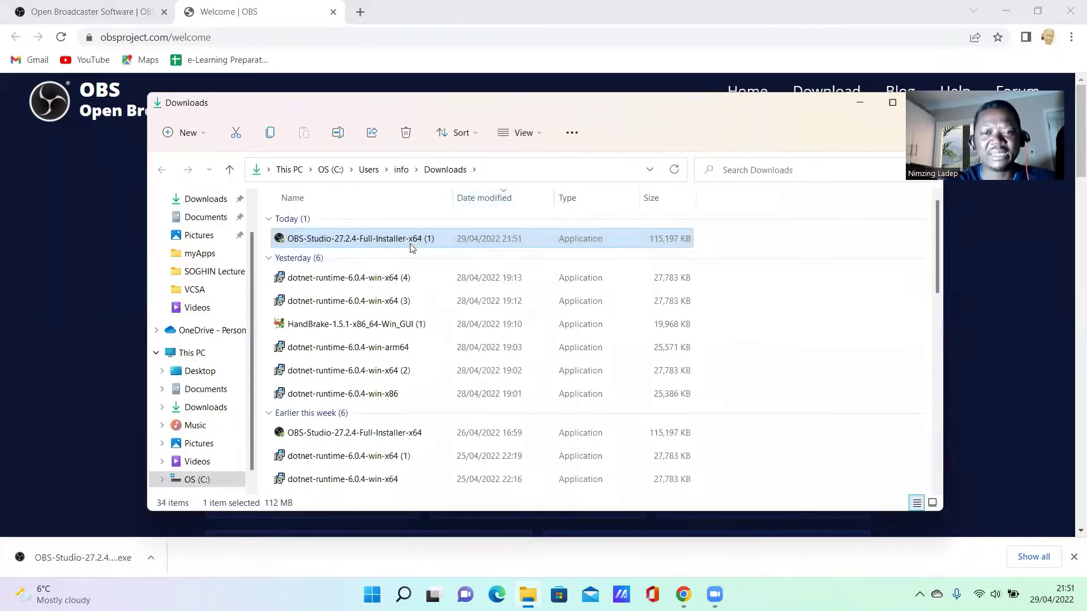
pyautogui.doubleClick(379, 240)
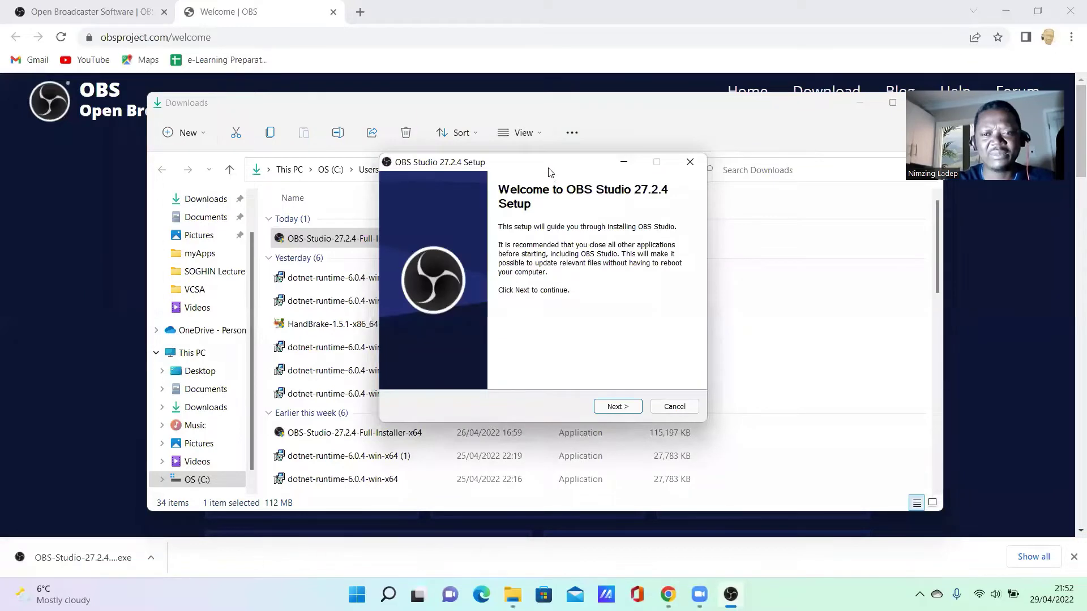
pyautogui.moveTo(547, 170); pyautogui.dragTo(665, 180)
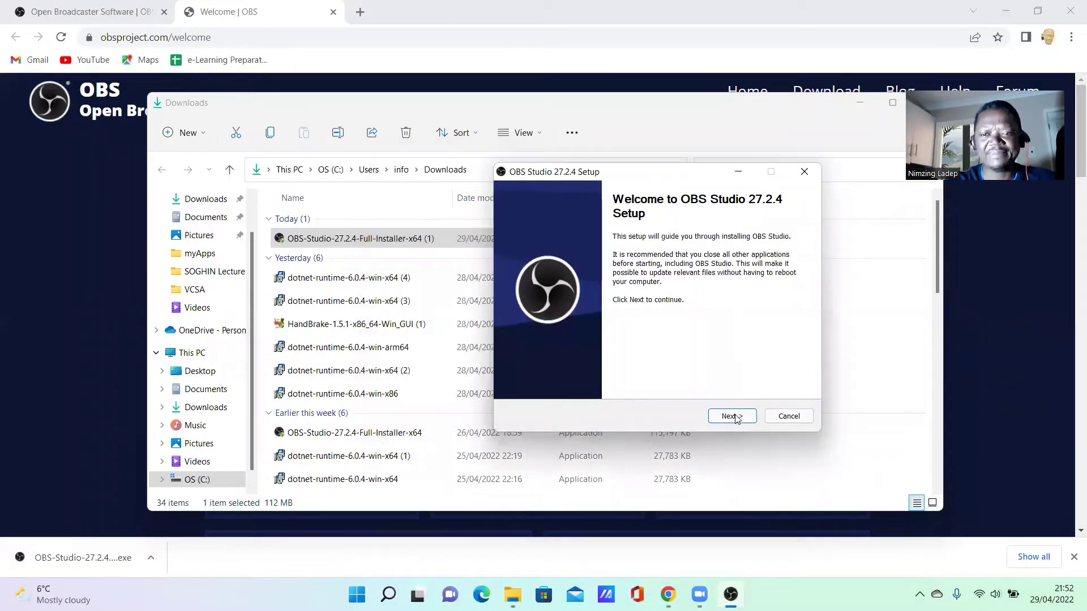
pyautogui.click(731, 416)
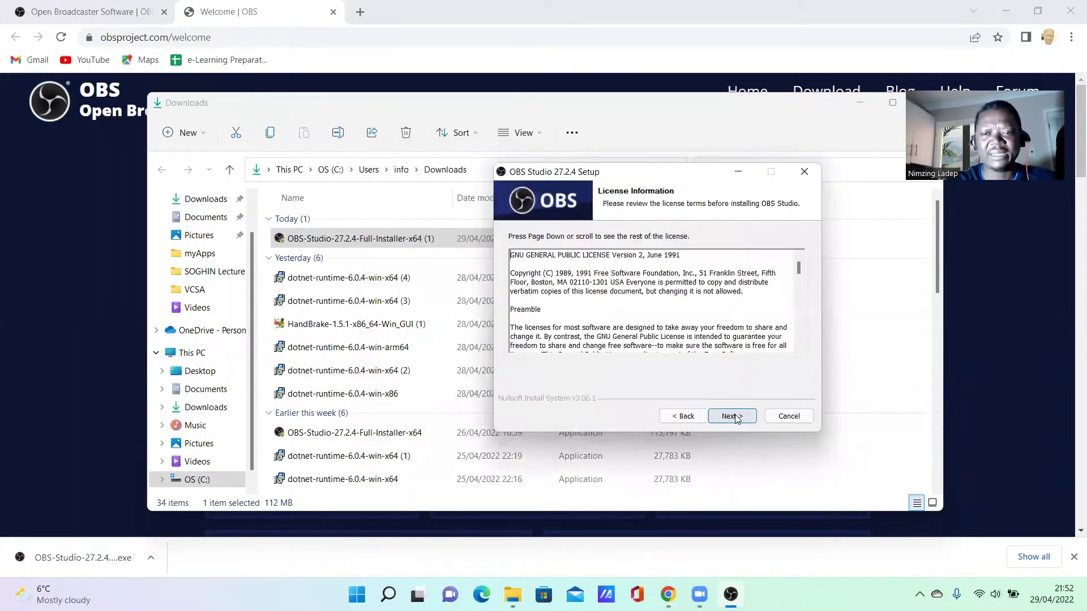
# Step: Read through the GNU General Public License terms and proceed to the install location page
pyautogui.scroll(-3, 735, 418)
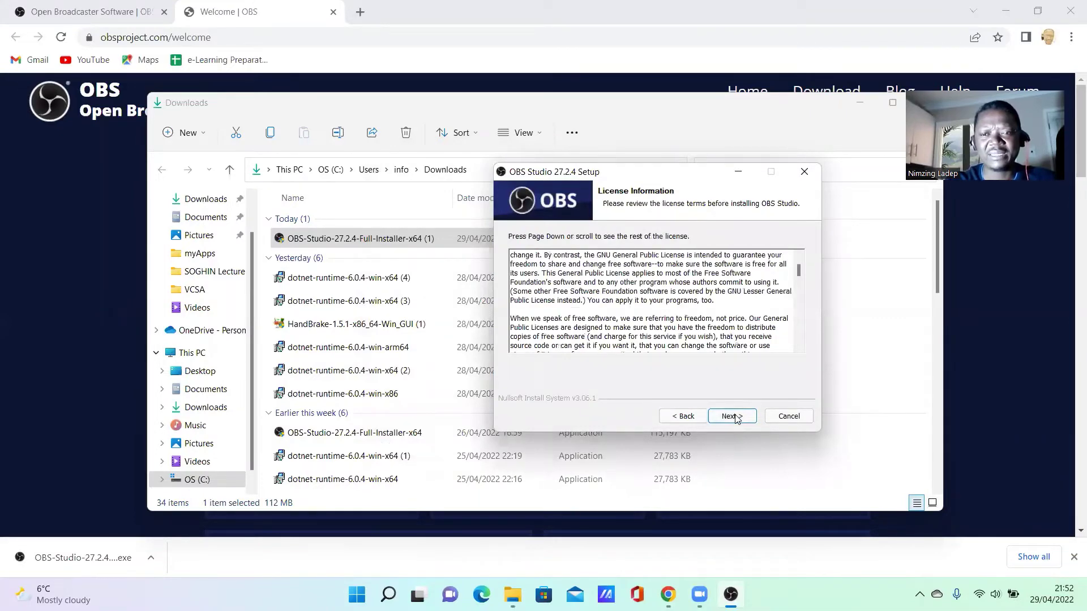
pyautogui.scroll(-10, 735, 418)
pyautogui.scroll(-5, 735, 419)
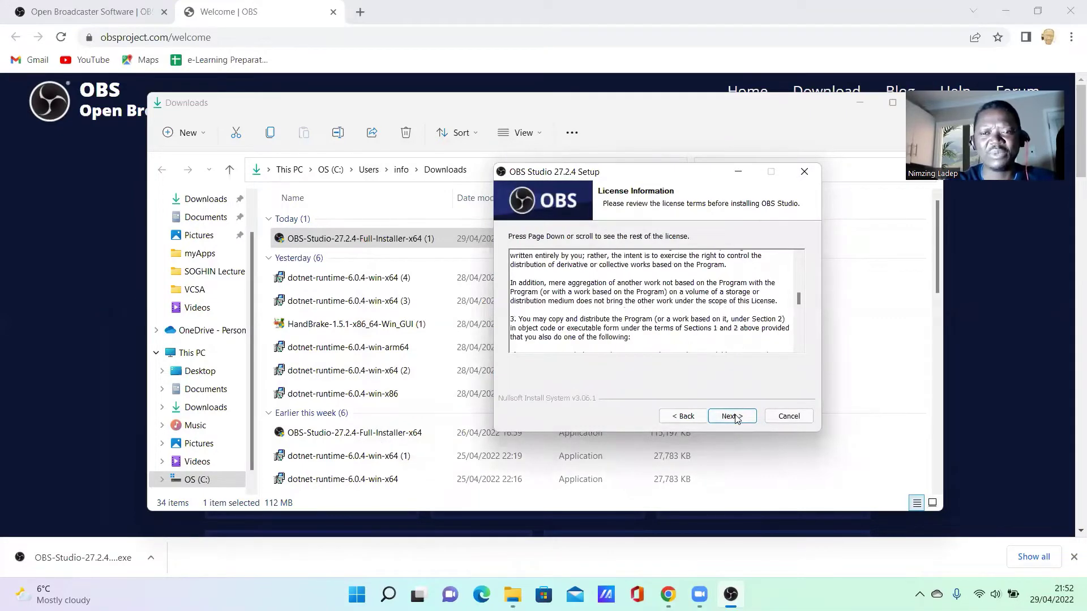
pyautogui.scroll(-10, 735, 419)
pyautogui.scroll(-10, 735, 418)
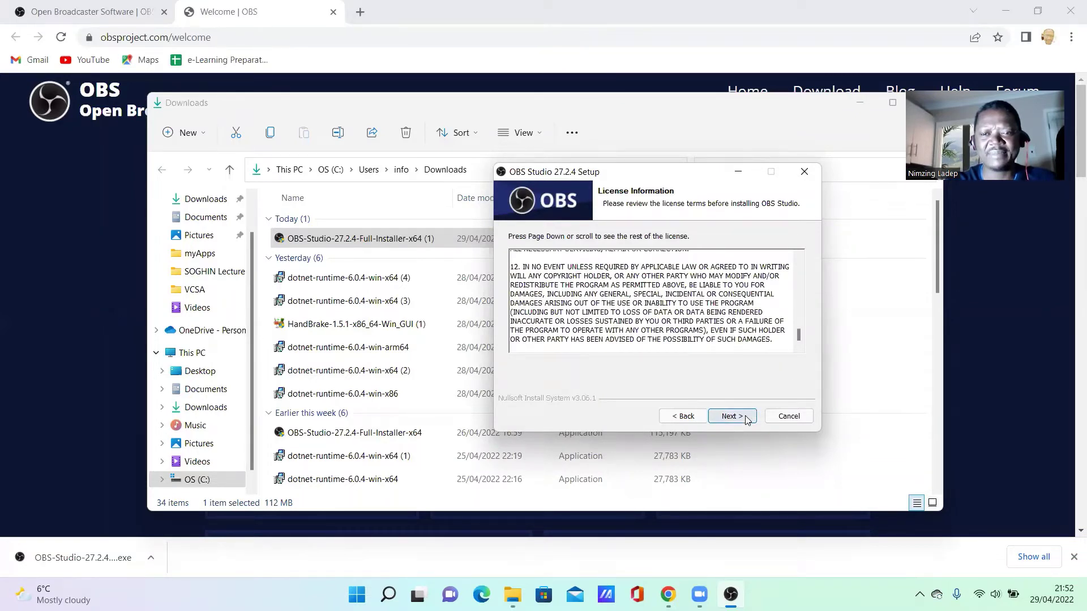
pyautogui.click(745, 419)
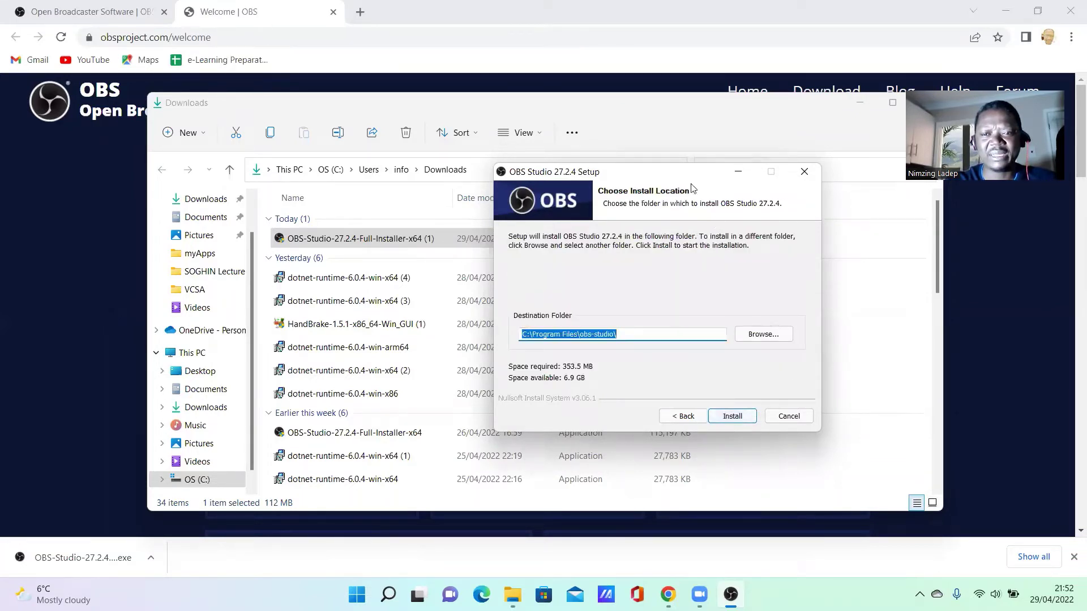
# Step: Install OBS Studio into C:\Program Files\obs-studio\ and finish setup with the option to launch it enabled
pyautogui.moveTo(686, 180); pyautogui.dragTo(735, 197)
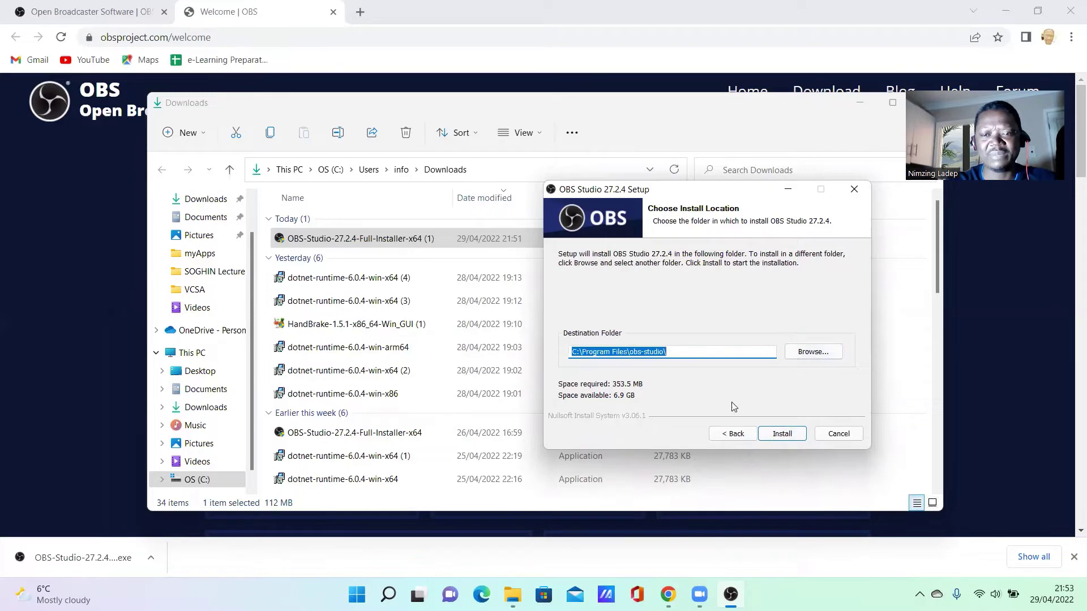
pyautogui.click(780, 434)
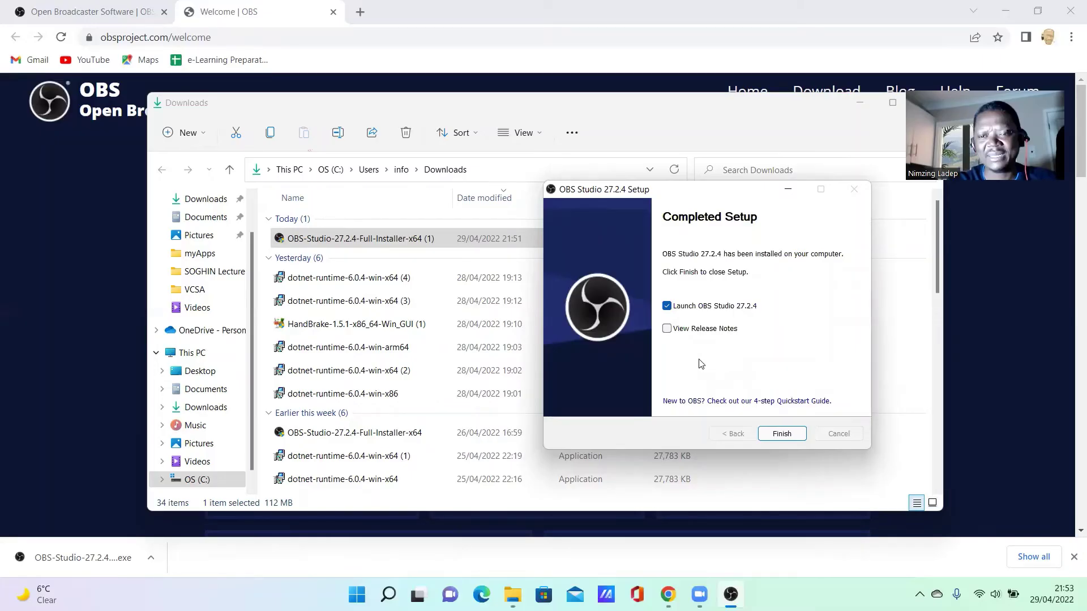
pyautogui.click(782, 433)
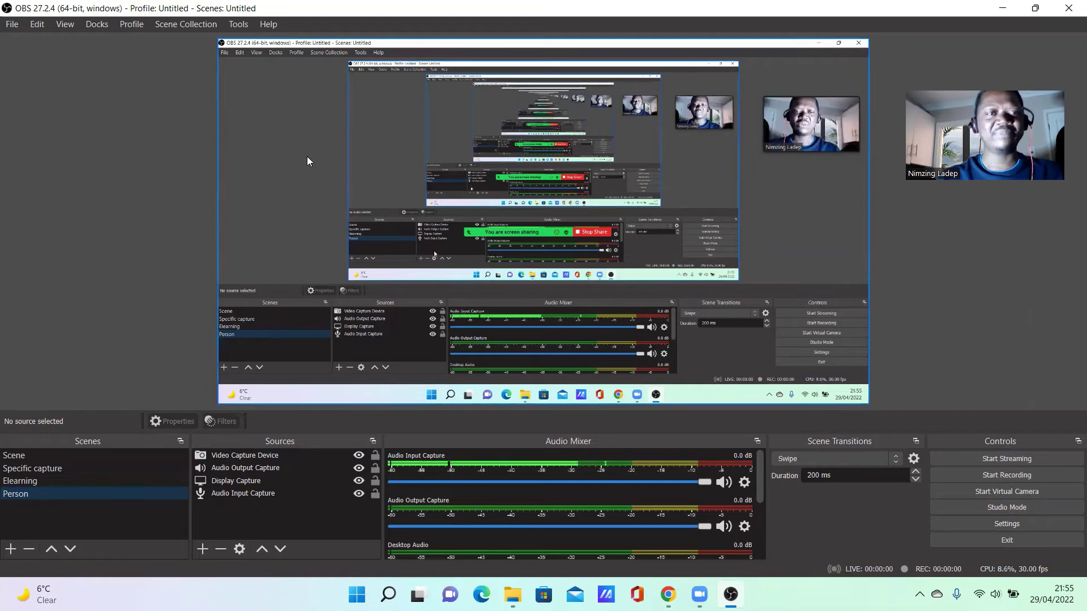
# Step: Start the Auto-Configuration Wizard and choose to optimise just for recording, without streaming, as the usage
pyautogui.click(238, 24)
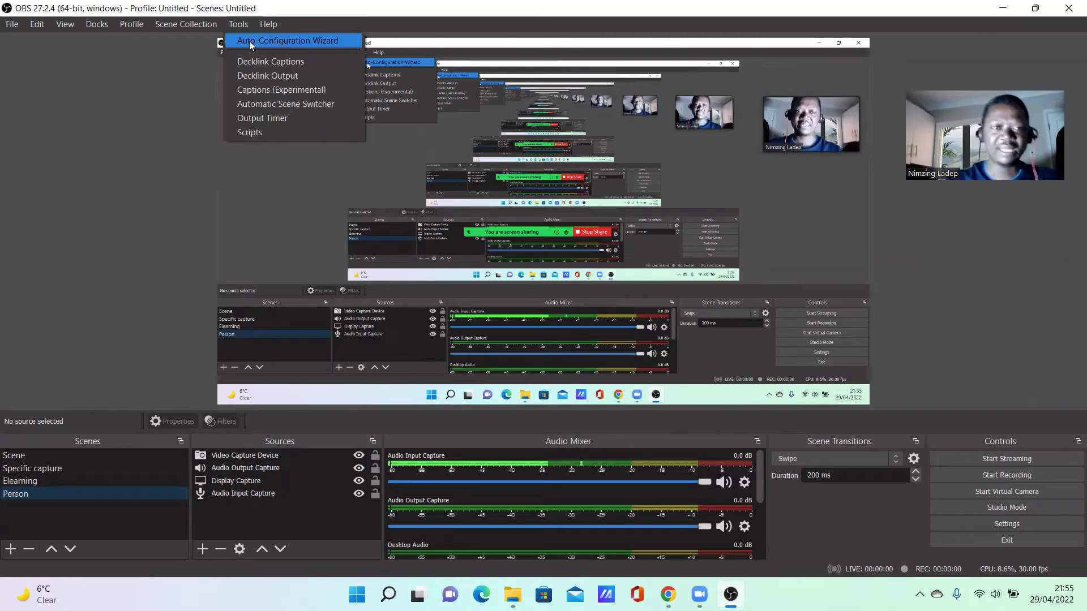
pyautogui.click(249, 41)
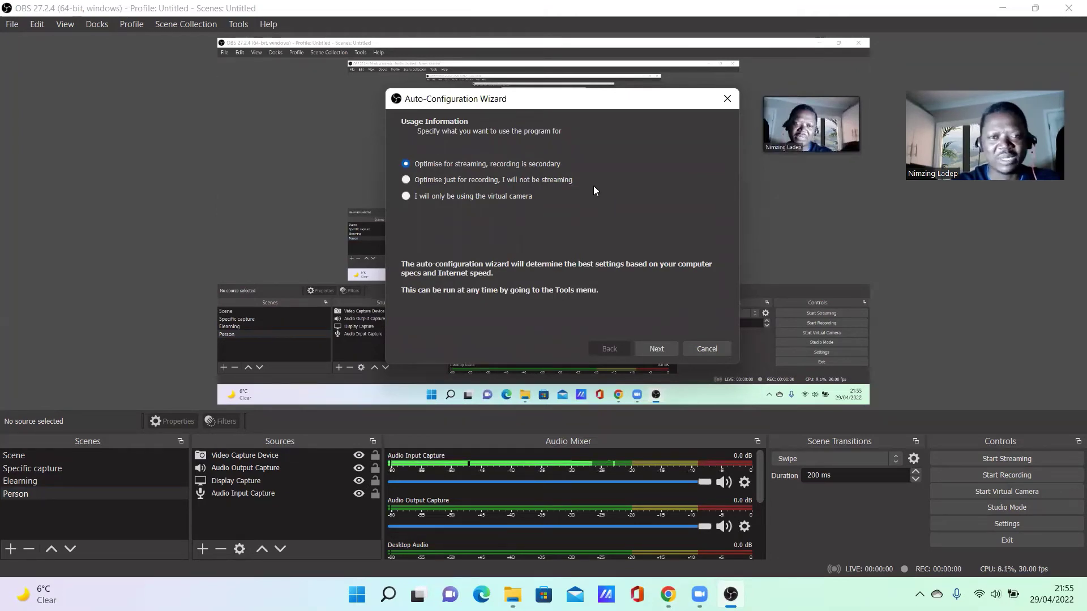
pyautogui.click(407, 180)
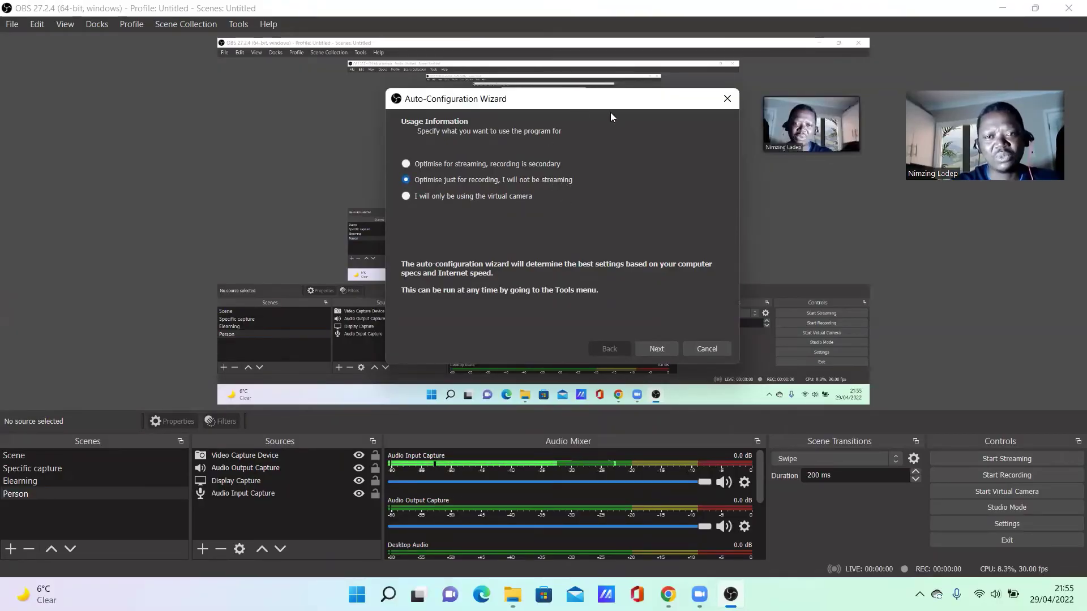
pyautogui.moveTo(621, 103); pyautogui.dragTo(660, 93)
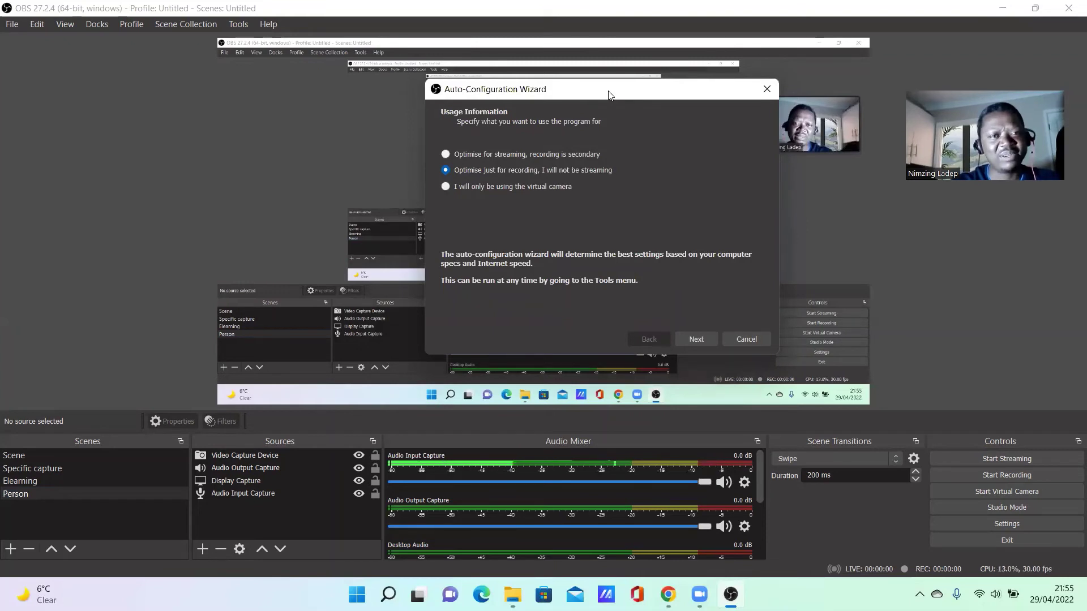
pyautogui.moveTo(609, 95); pyautogui.dragTo(500, 55)
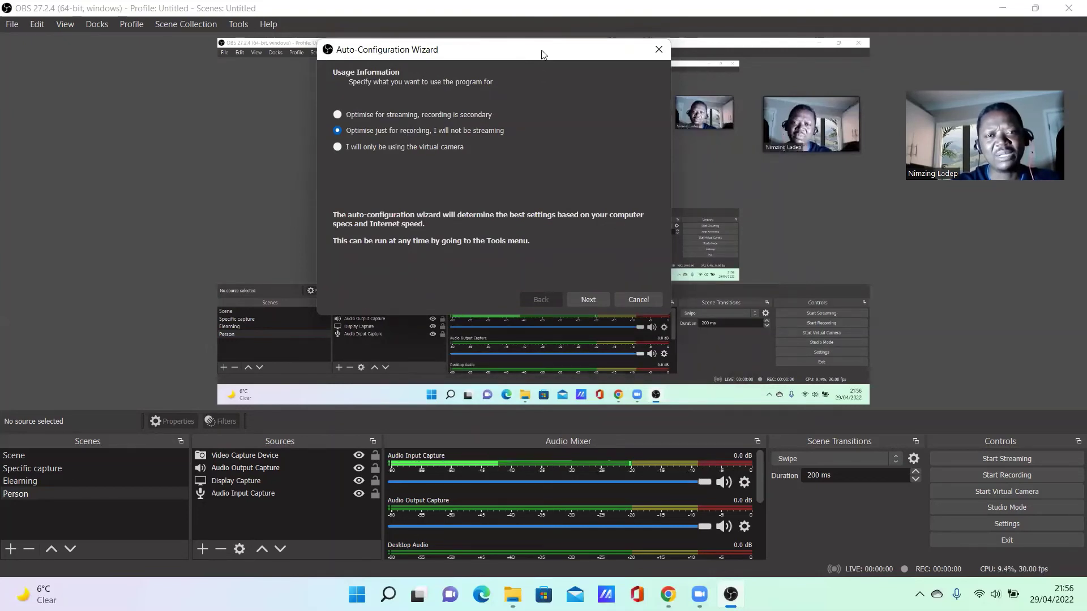
pyautogui.moveTo(541, 51); pyautogui.dragTo(664, 60)
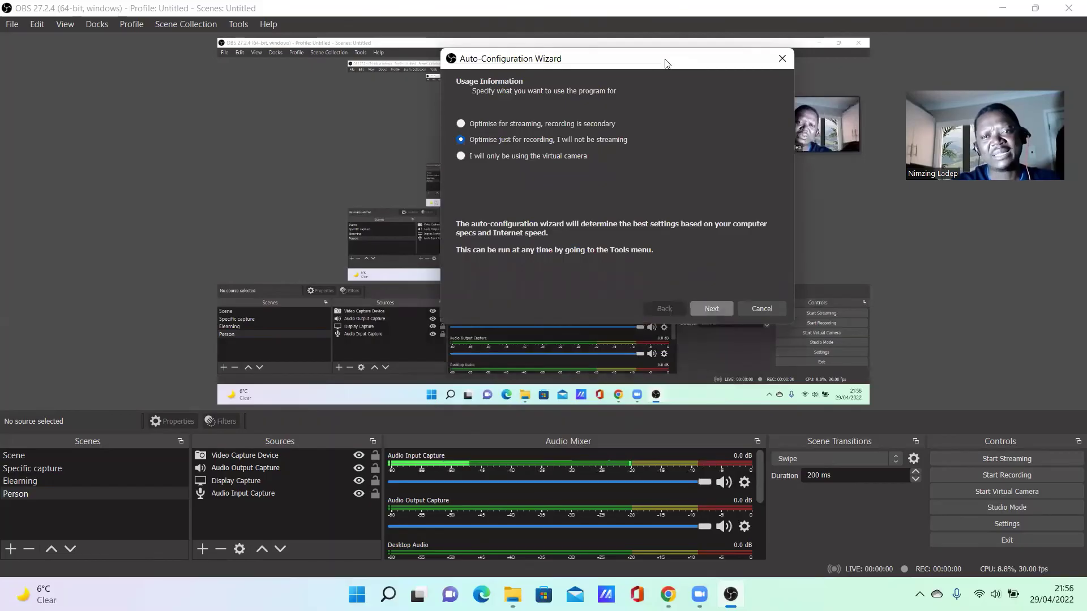
pyautogui.press('Return')
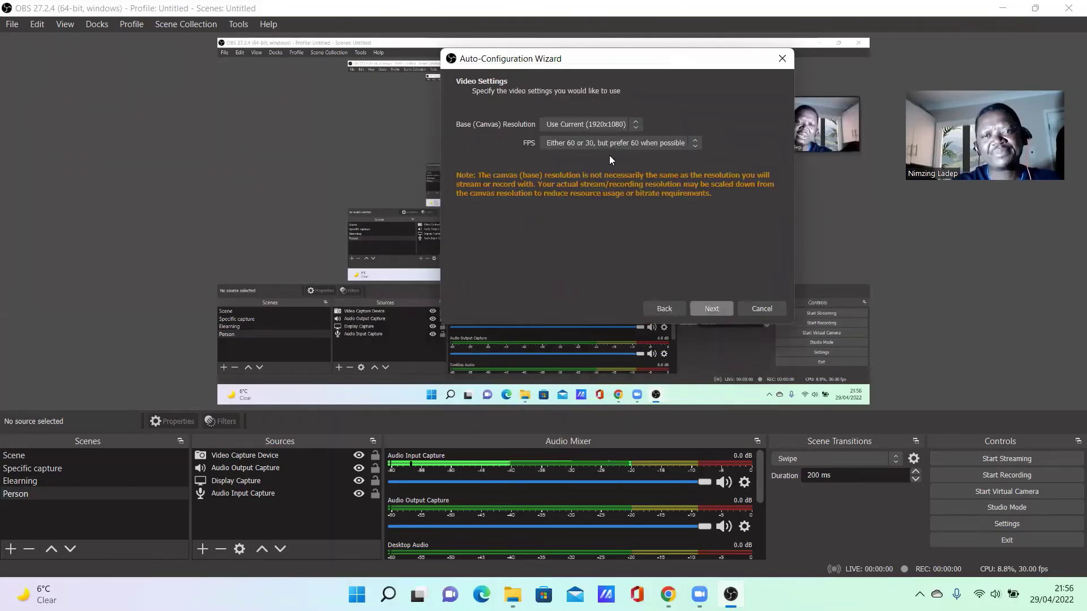
# Step: Choose Use Current (1920x1080) as the base canvas resolution and "Either 60 or 30, but prefer 60 when possible" as the FPS
pyautogui.click(616, 125)
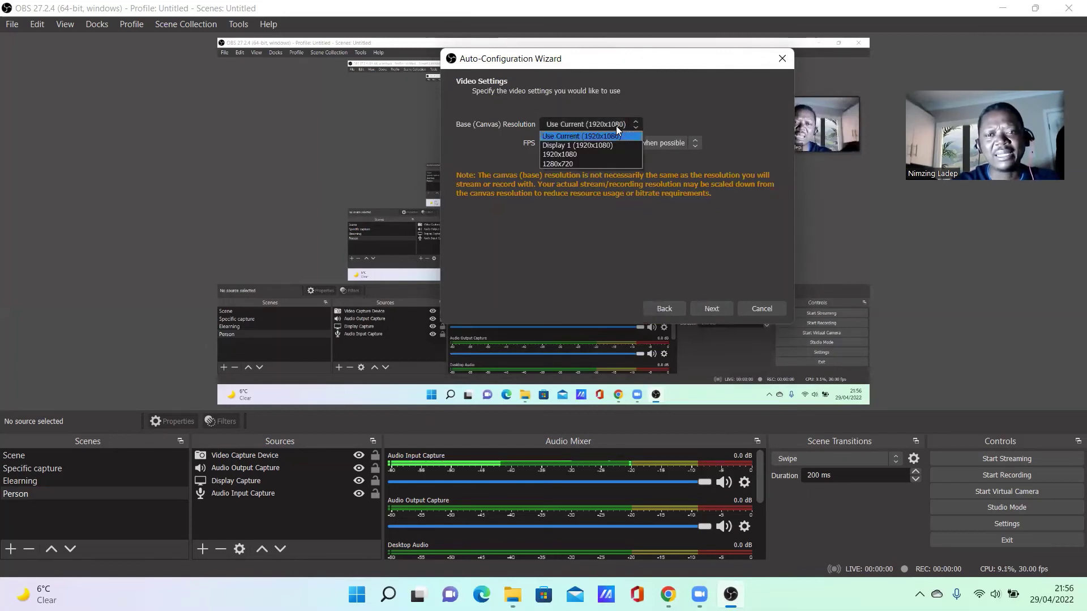
pyautogui.click(591, 143)
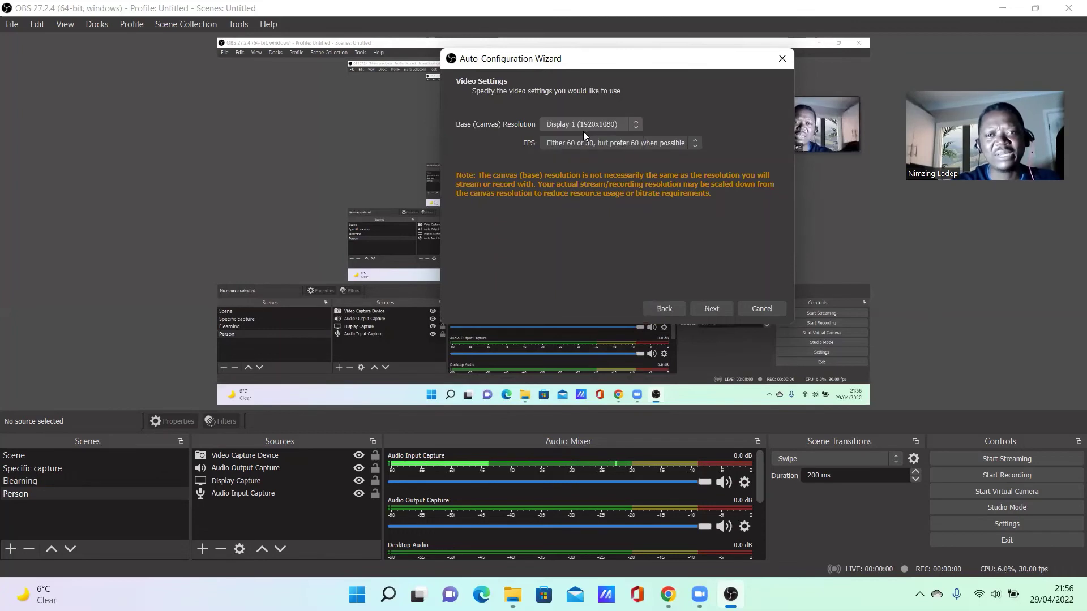
pyautogui.click(582, 130)
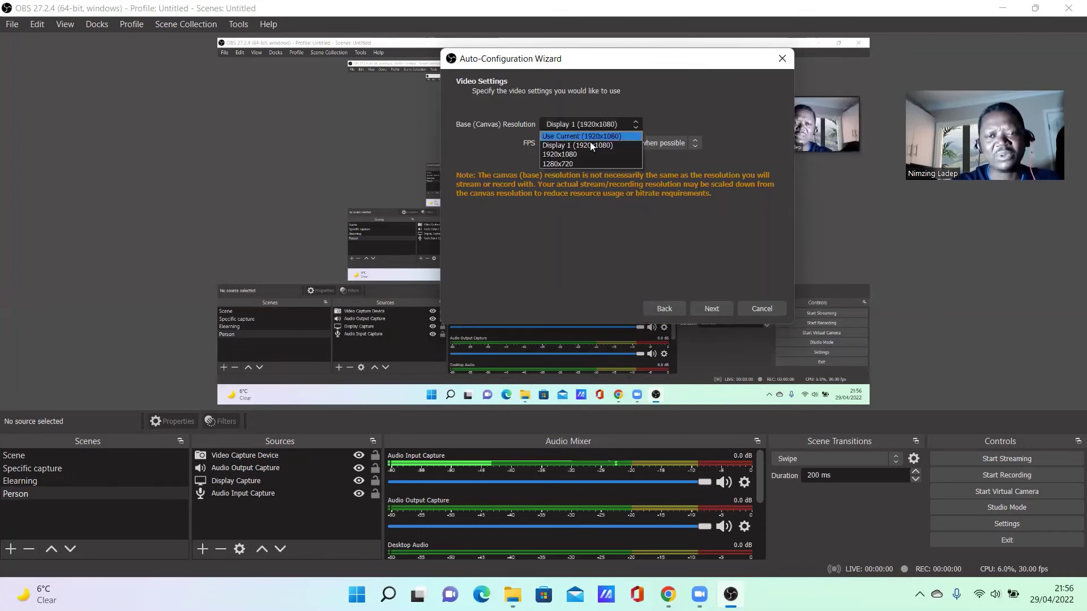
pyautogui.click(583, 136)
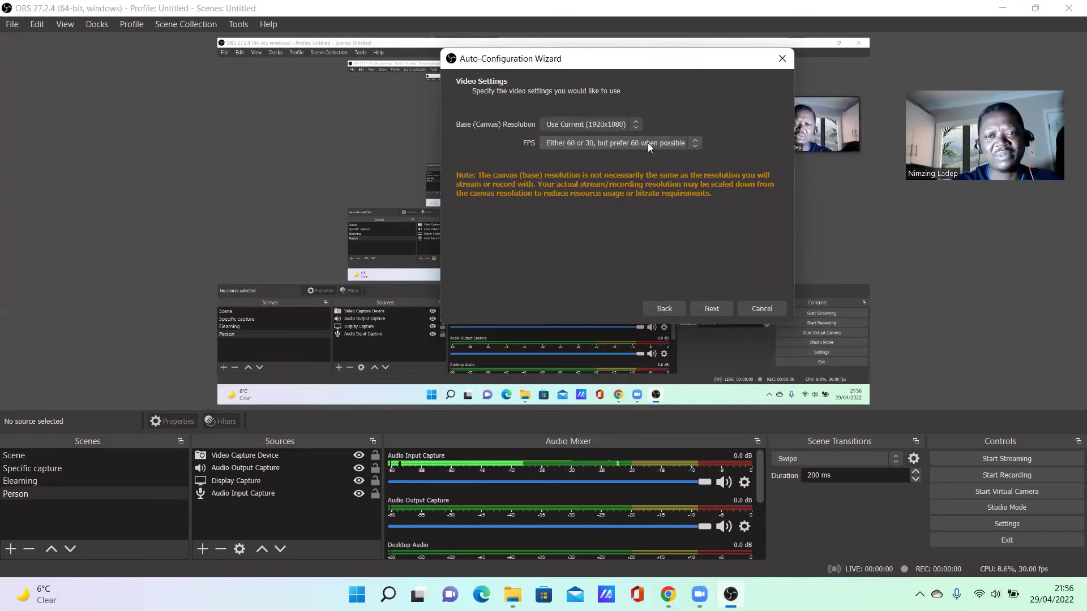
pyautogui.click(647, 143)
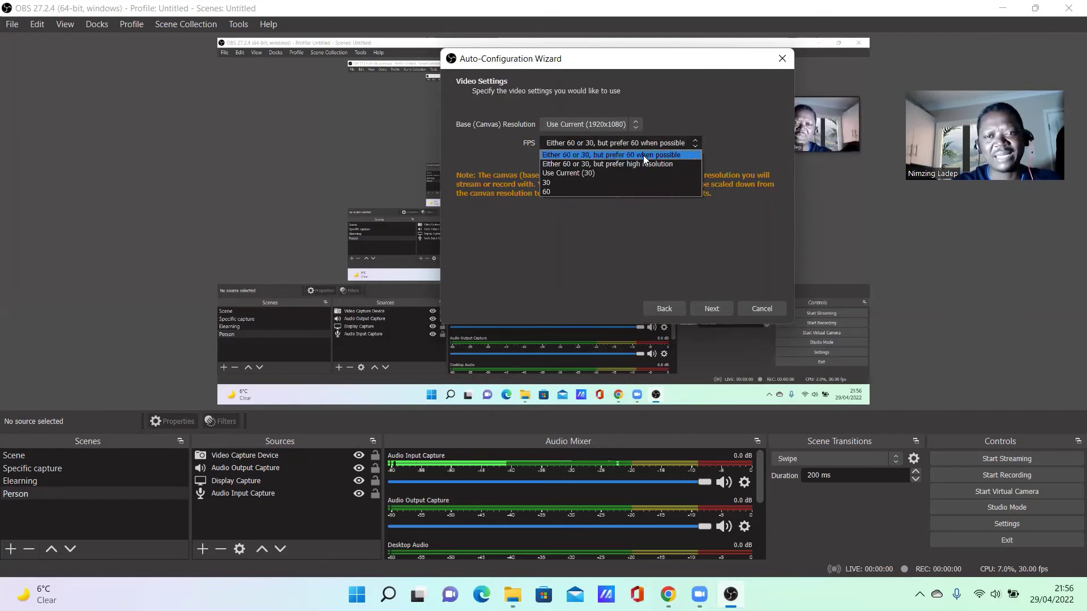
pyautogui.click(643, 155)
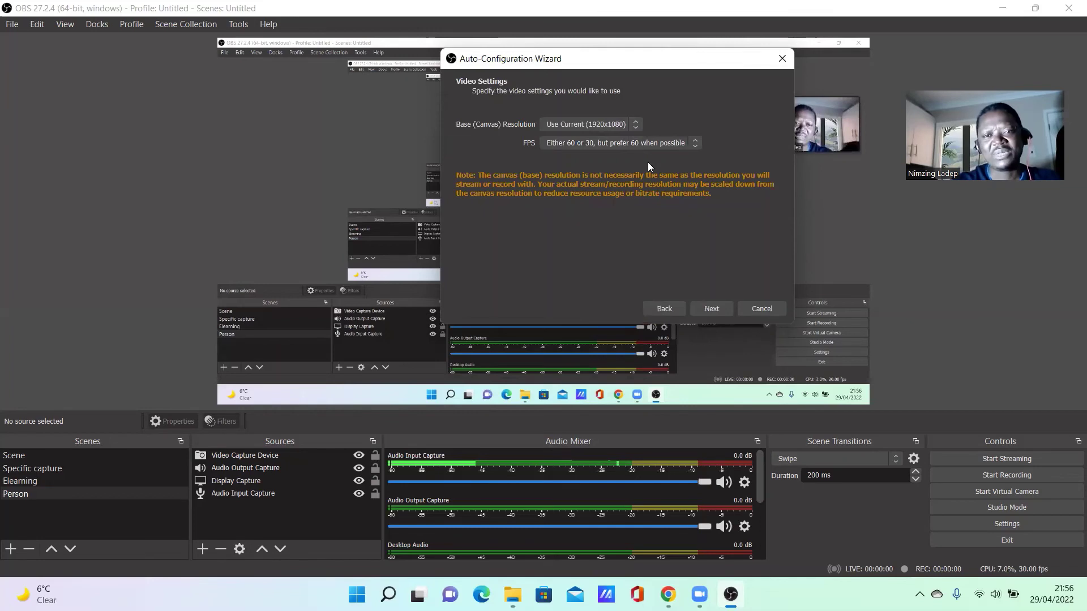
# Step: Run the wizard's configuration test and apply the recommended recording settings
pyautogui.press('Tab')
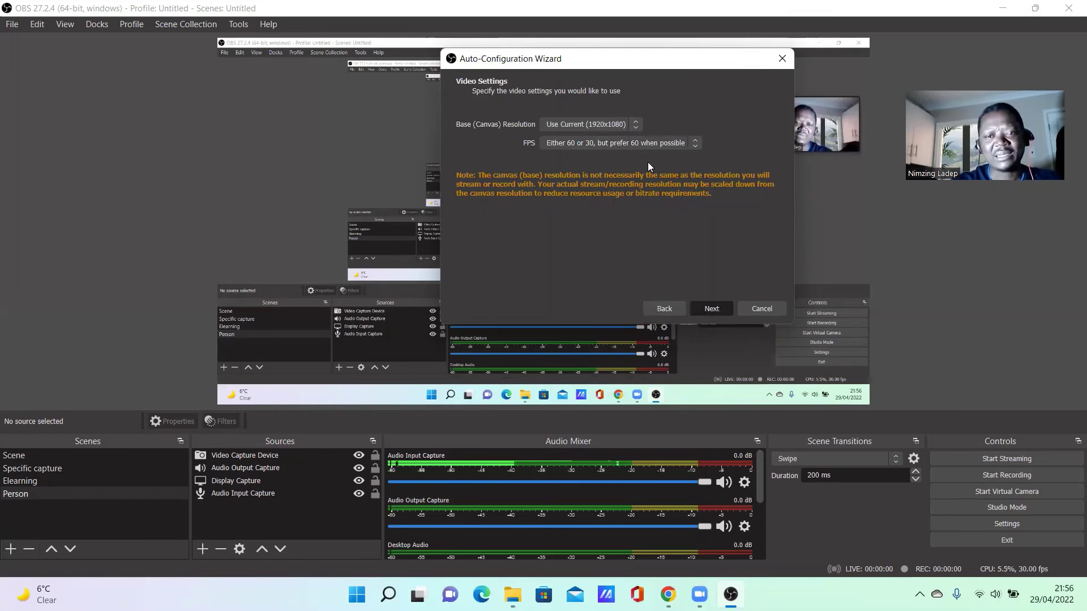
pyautogui.press('Return')
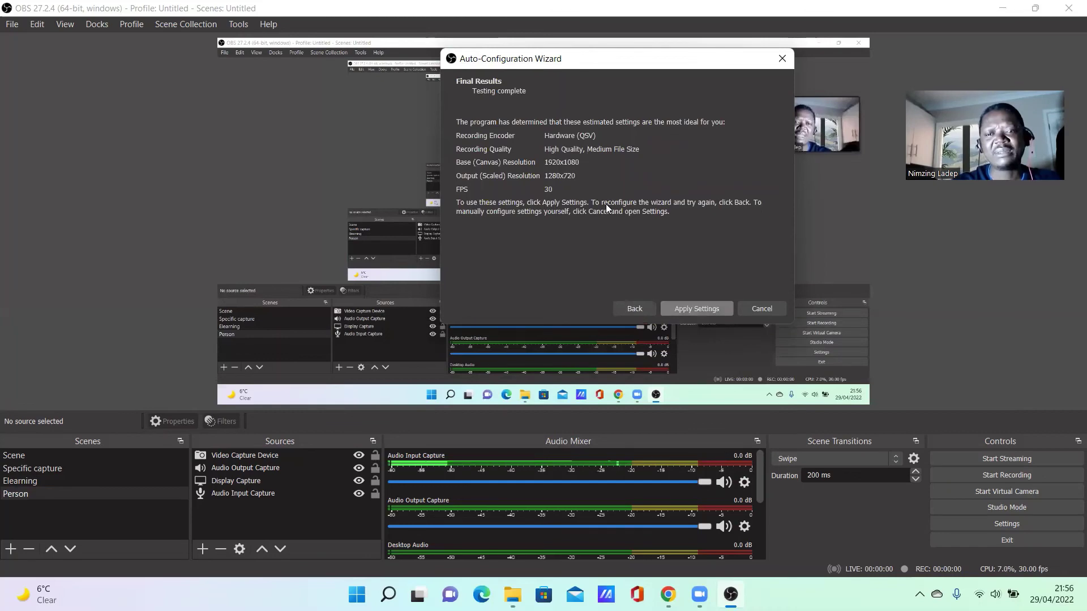
pyautogui.press('Return')
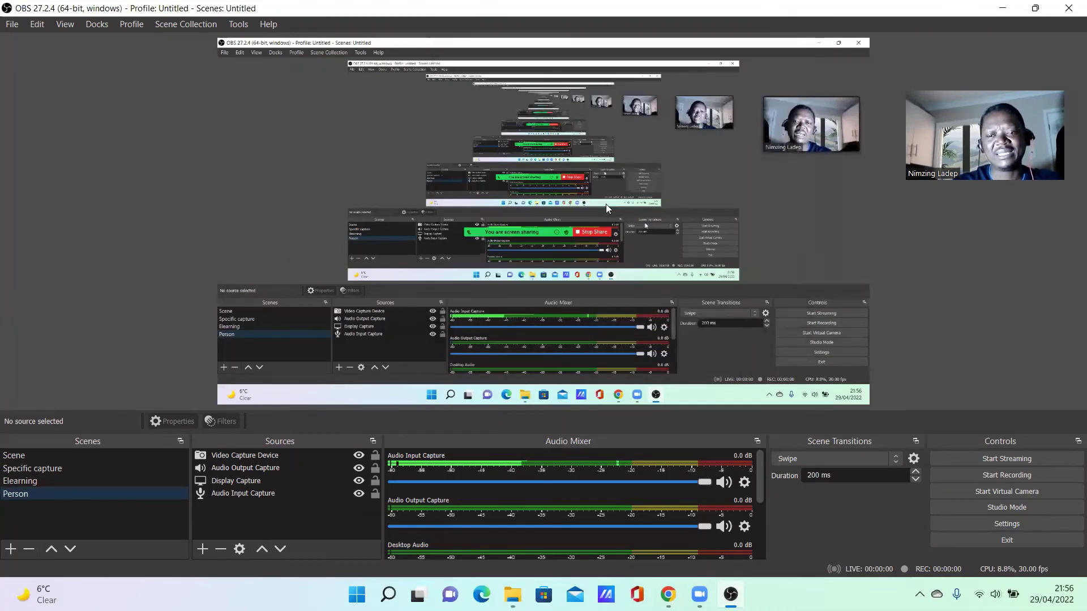